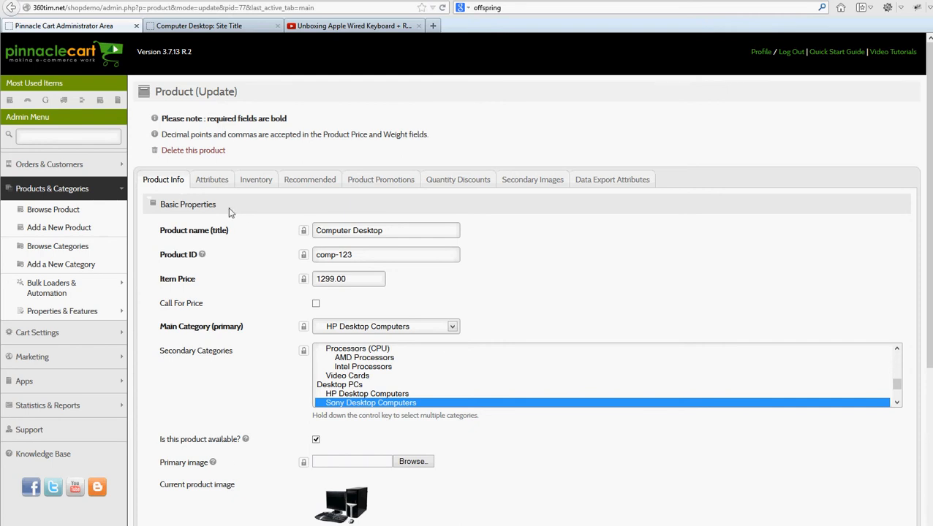
- Create a new attribute for the Computer Desktop product, named "Computer Memory" with the caption "Add Computer Memory"
click(211, 182)
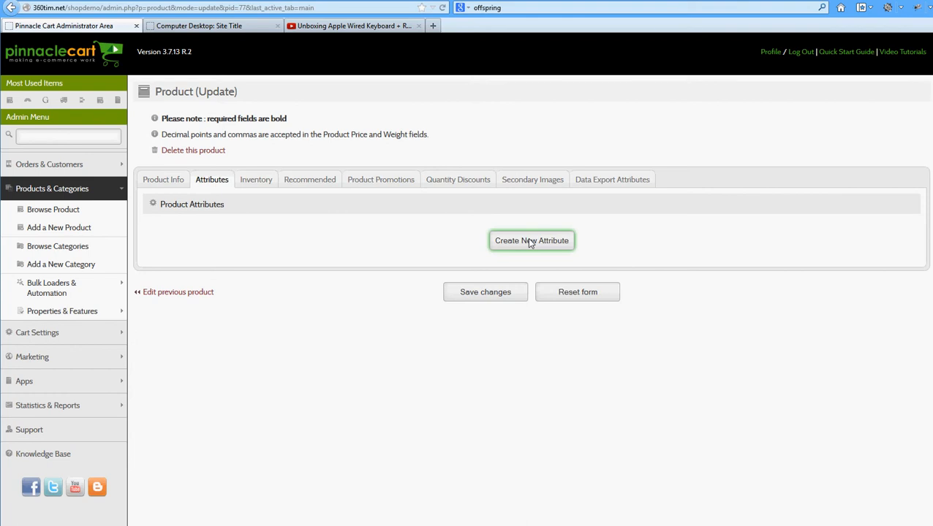
click(529, 242)
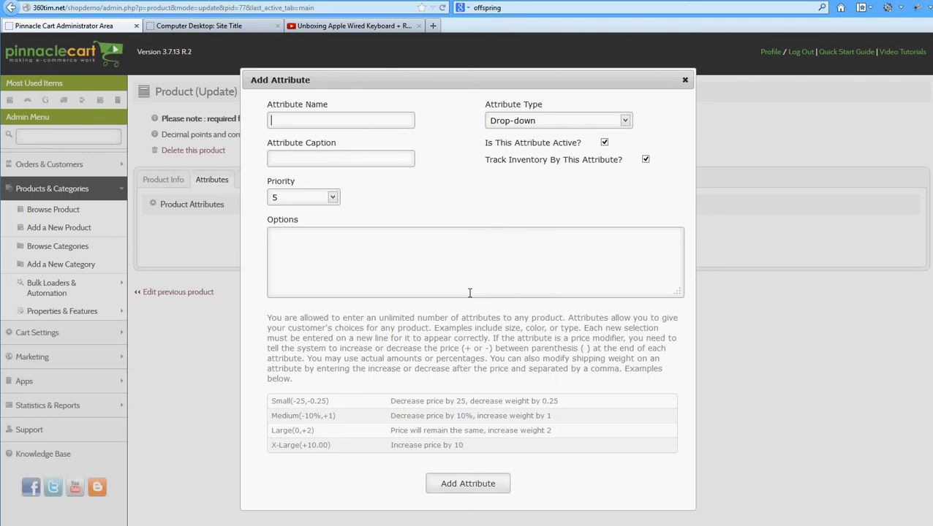
text(Computer Memory)
click(307, 162)
text(Add )
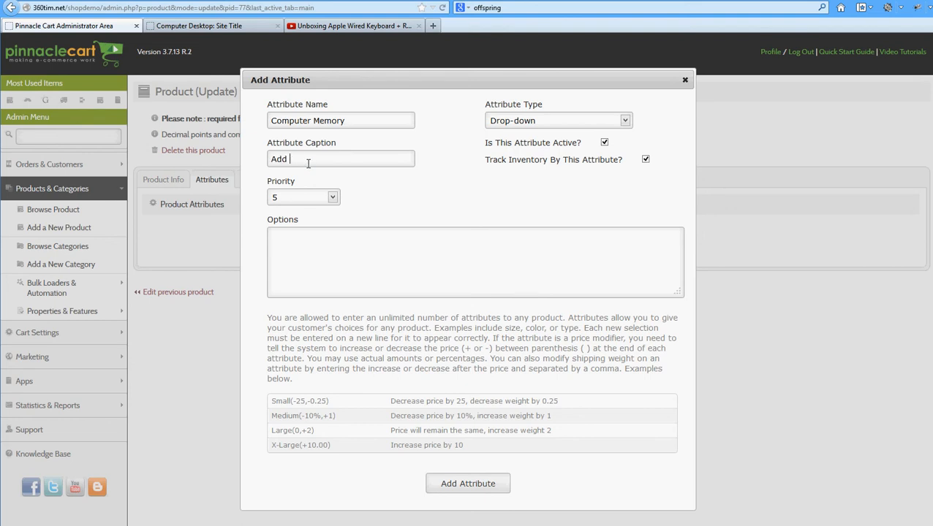
text(Computer Memory)
key(BackSpace)
key(BackSpace)
key(BackSpace)
text(ory)
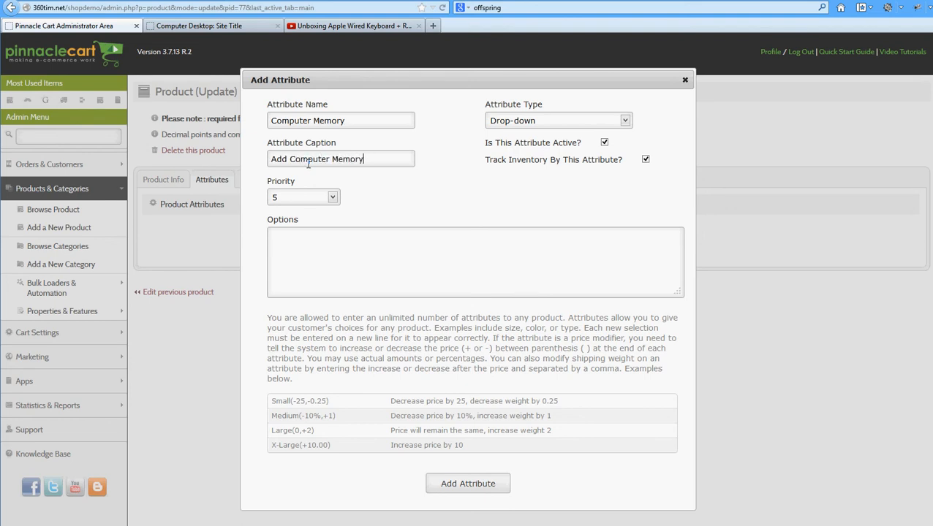
- Set the attribute type to Radio Buttons and disable inventory tracking by this attribute, keeping priority 5
click(527, 120)
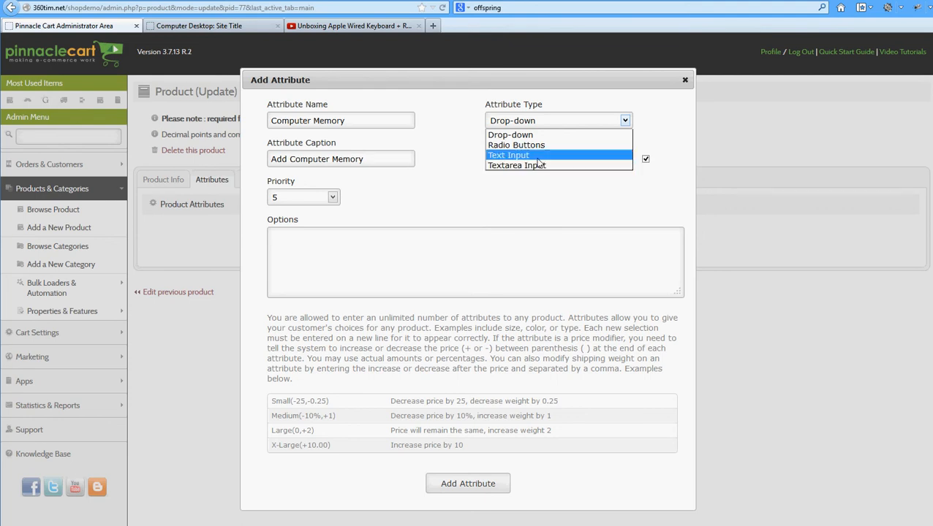
click(525, 145)
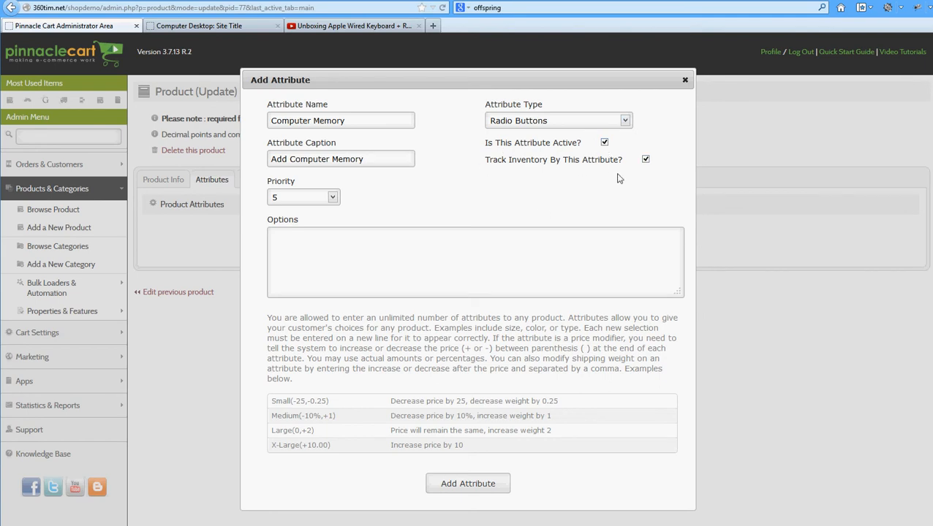
click(646, 160)
click(330, 197)
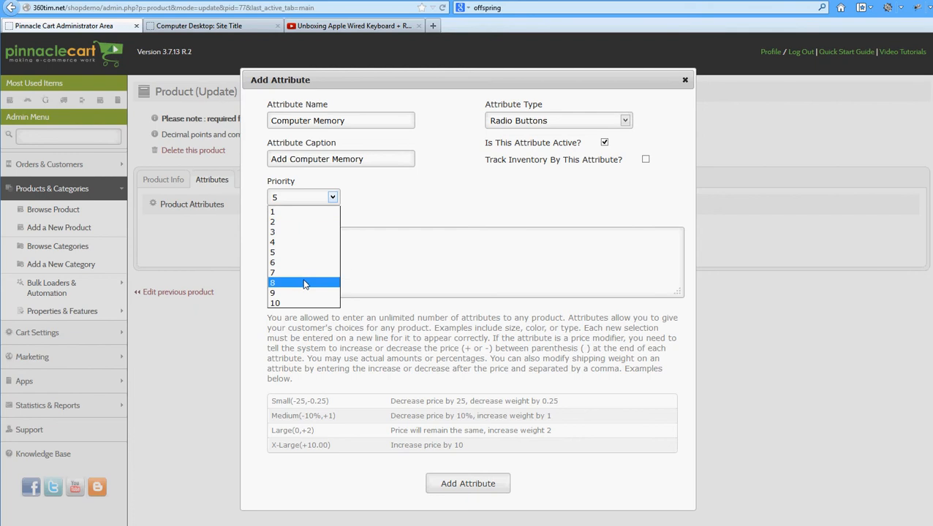
click(391, 203)
- Enter "4 GB Ram (+0)" as the attribute's first option, consulting the price and weight modifier examples
click(320, 266)
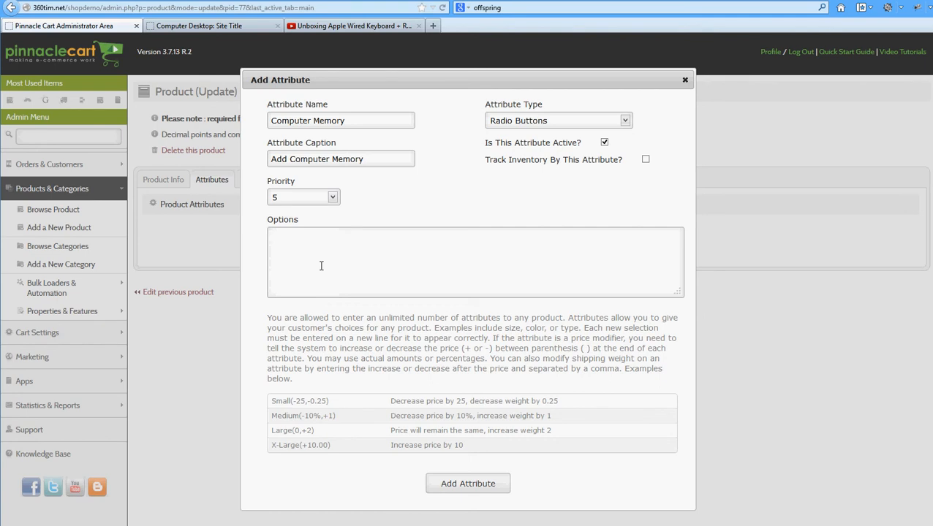
text(4 GB Ram (+0))
click(271, 402)
drag(271, 402, 531, 446)
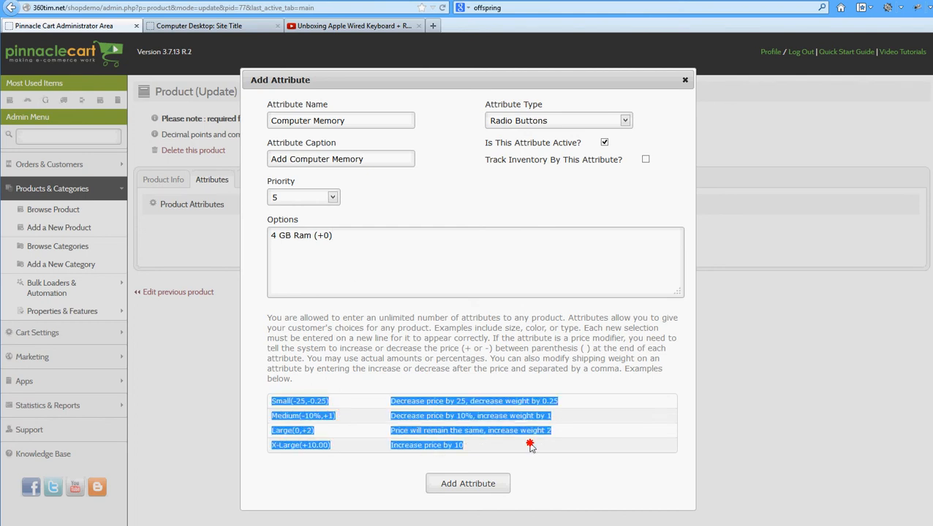
click(313, 238)
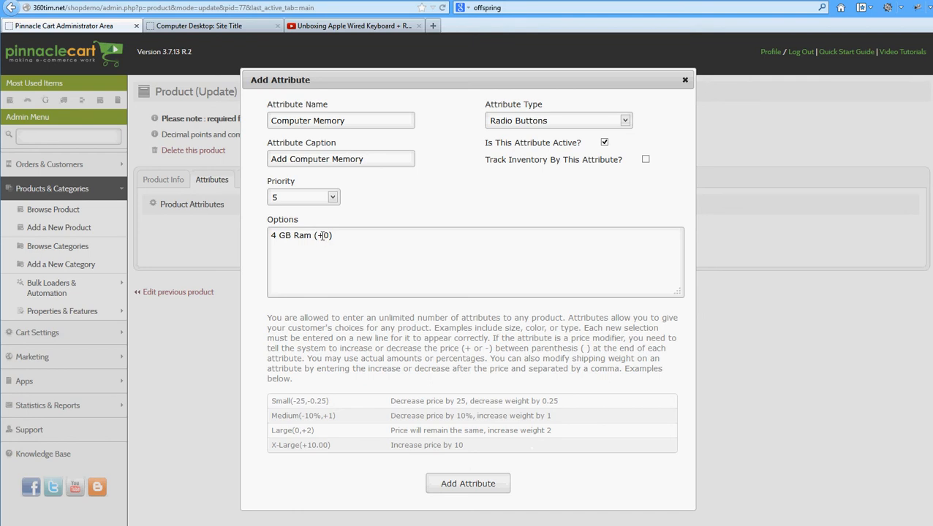
click(322, 236)
text(,)
text(+)
text(0.5)
click(358, 235)
click(332, 234)
key(Delete)
key(Delete)
key(Delete)
key(Delete)
key(BackSpace)
- Add "8 GB Ram (+100)" as the second option on its own line
key(Return)
text(8 GB Ram )
text(()
text($)
text(100)
text())
key(Return)
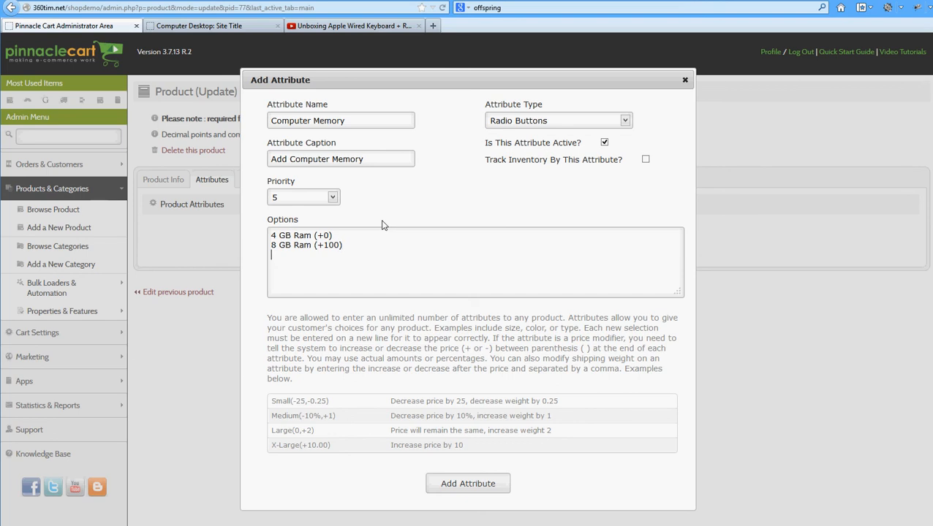
- Enter "16 GB Ram (+500,+0.5)" as the third option and add the attribute to the product
text(16 GB Ram (+500,+0.6)
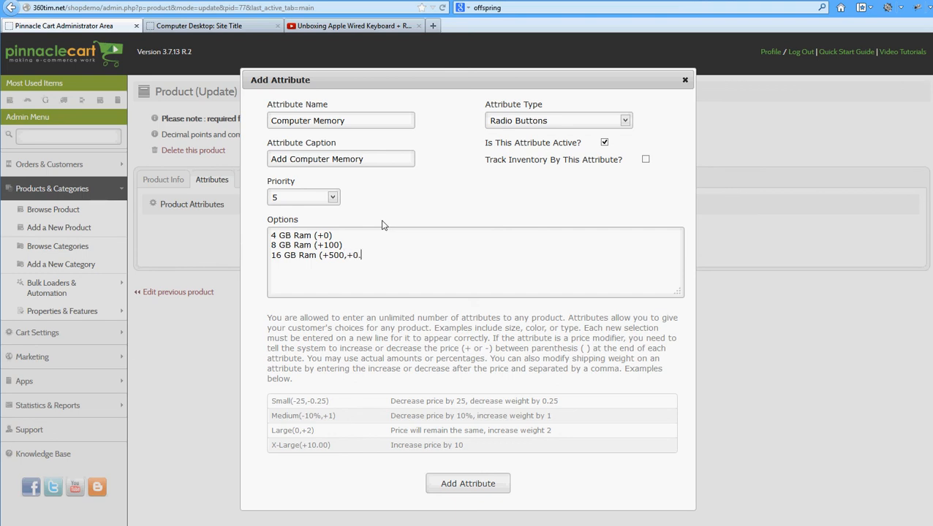
text())
click(449, 487)
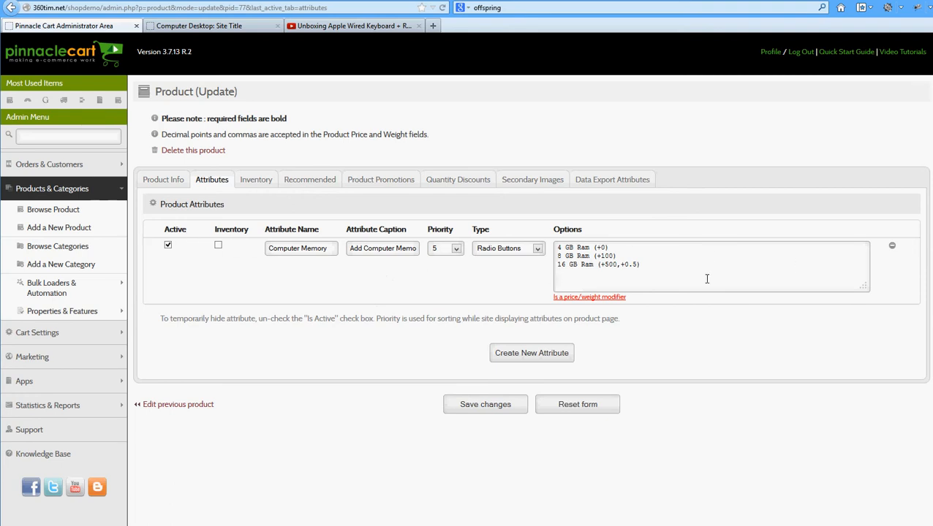
- Reload the Computer Desktop storefront page and check the price and weight modifiers of the memory options
click(227, 27)
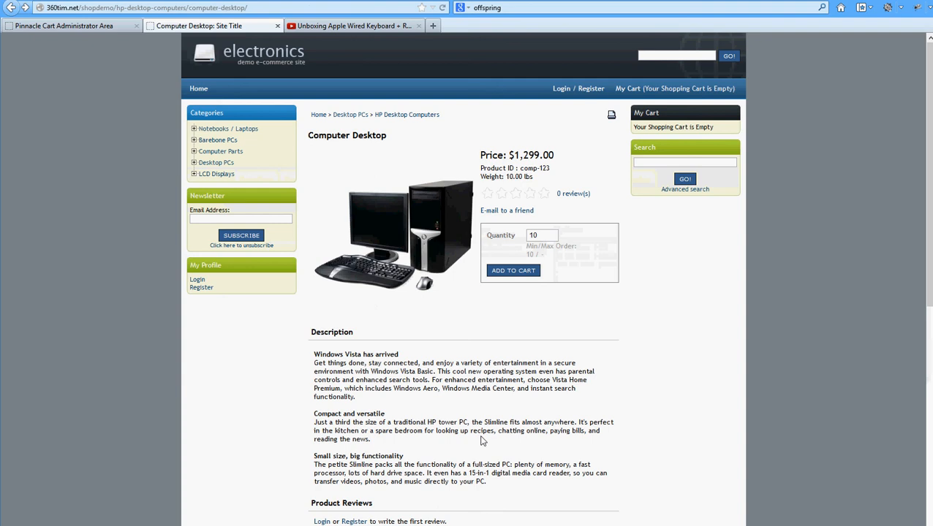
key(F5)
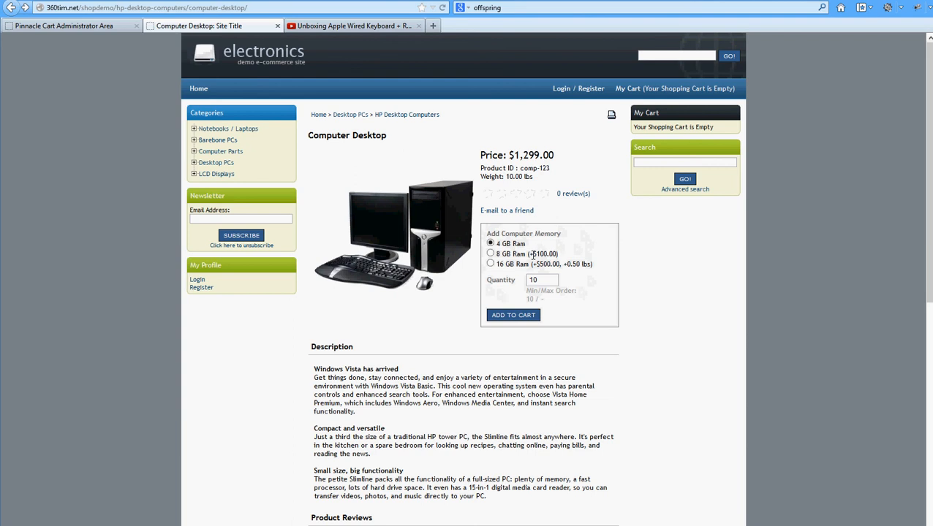
drag(528, 253, 596, 265)
click(611, 308)
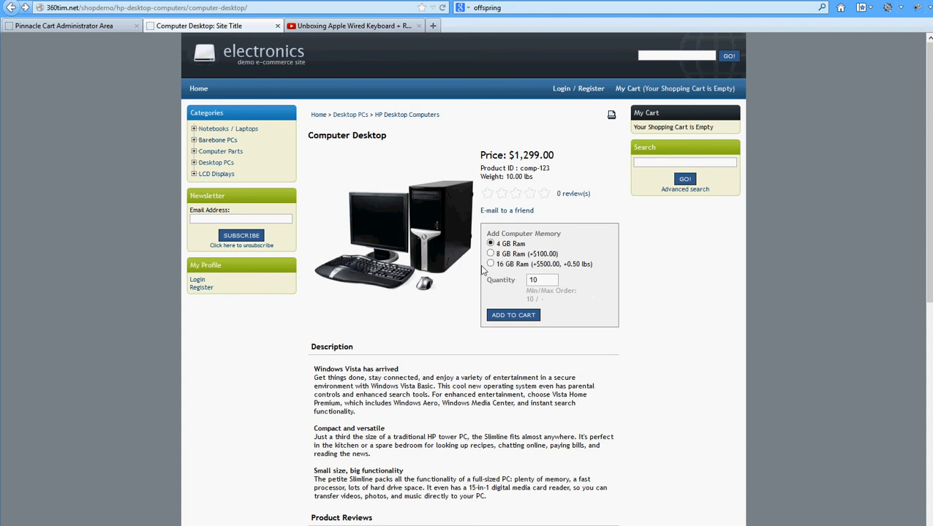
- Select the 8 GB and 16 GB Ram options in turn to check how the product's price and weight change
drag(514, 157, 556, 156)
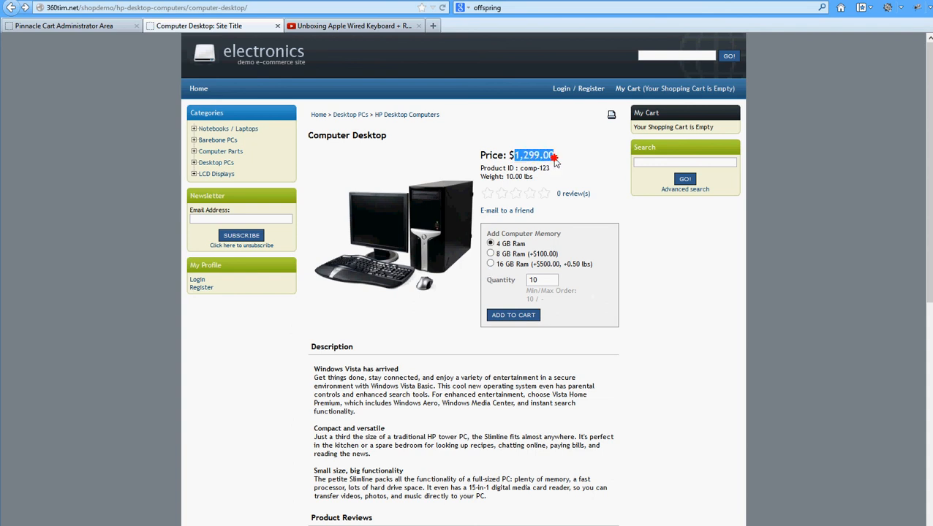
click(490, 253)
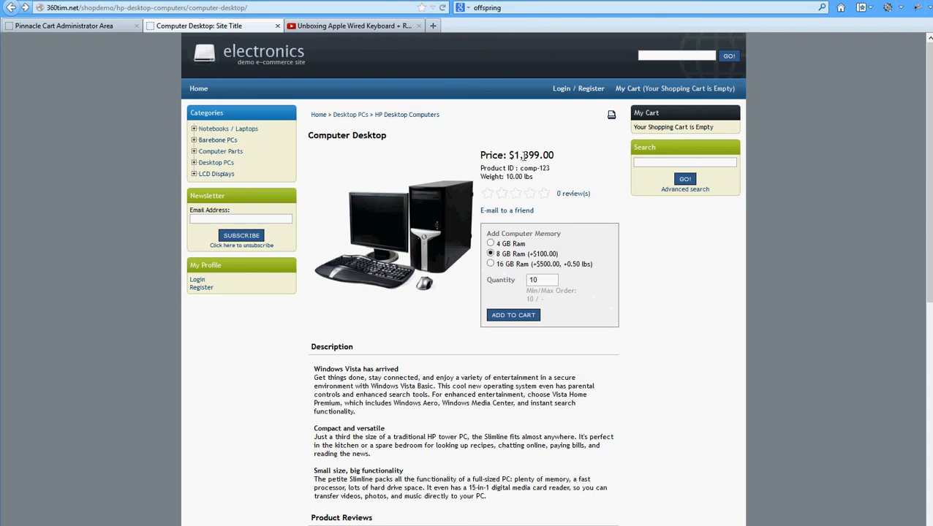
click(491, 264)
drag(569, 266, 591, 265)
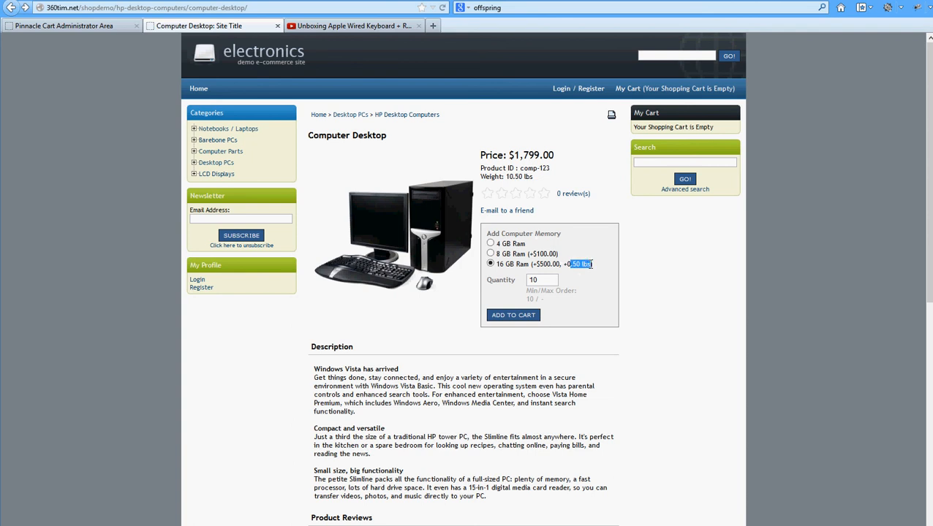